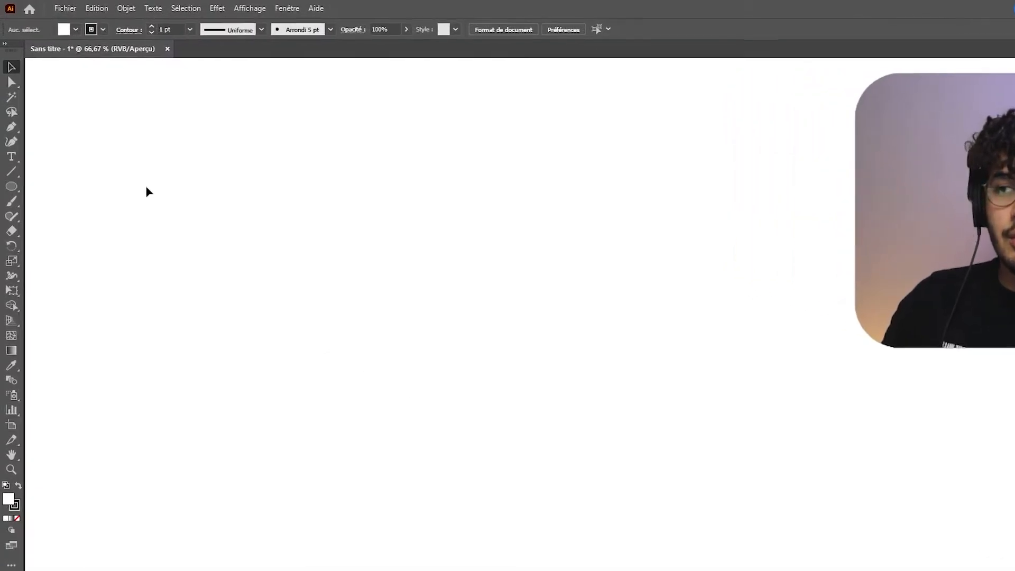
Set the fill color to None and review the stroke color and 1 pt stroke weight options.
click(99, 38)
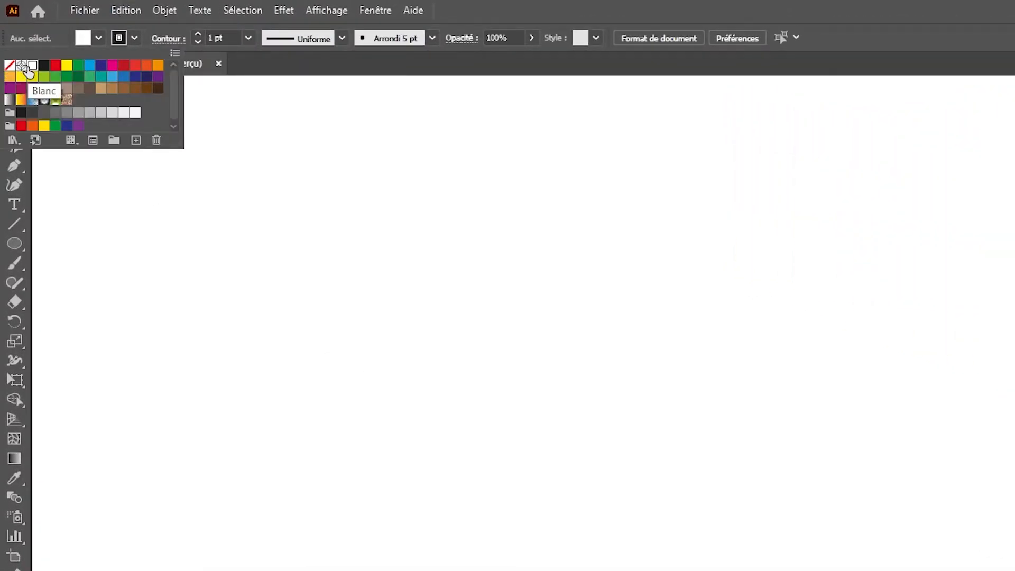
click(306, 257)
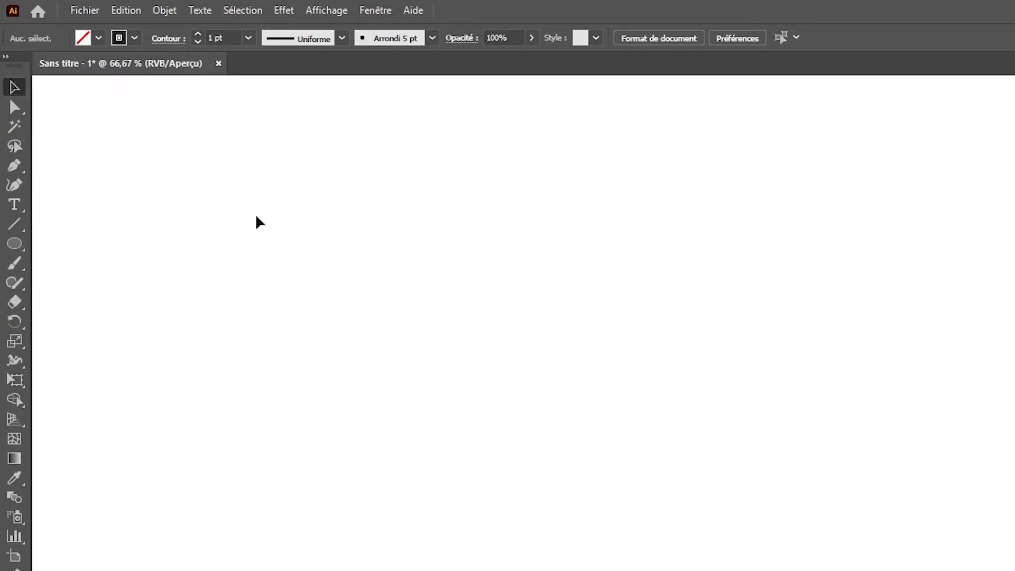
click(134, 38)
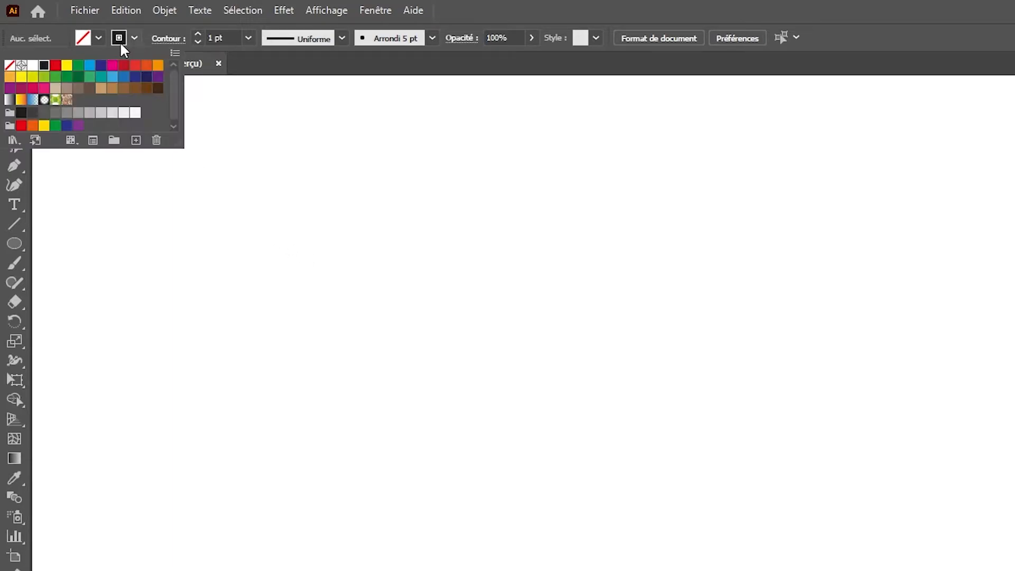
click(421, 160)
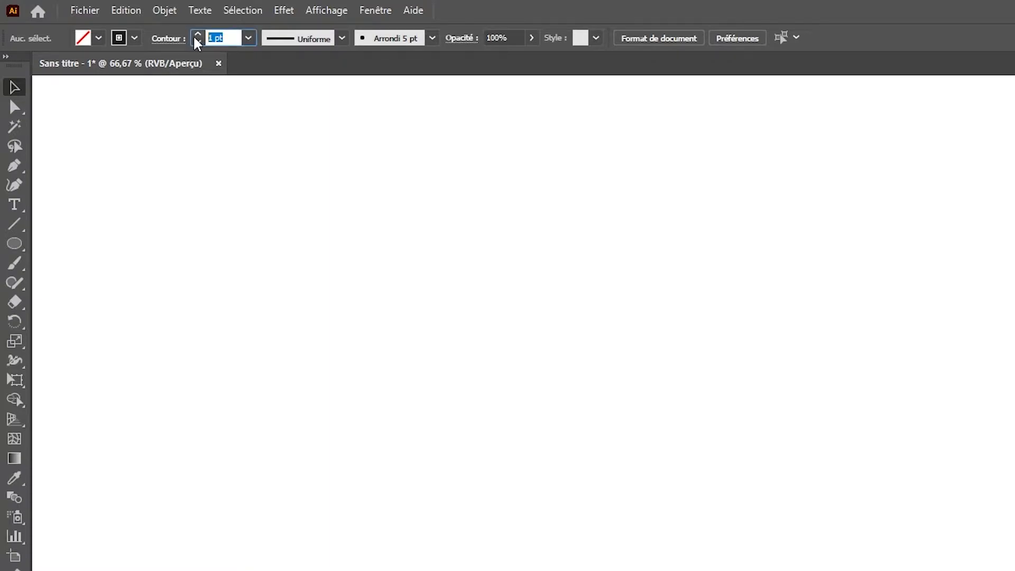
click(198, 34)
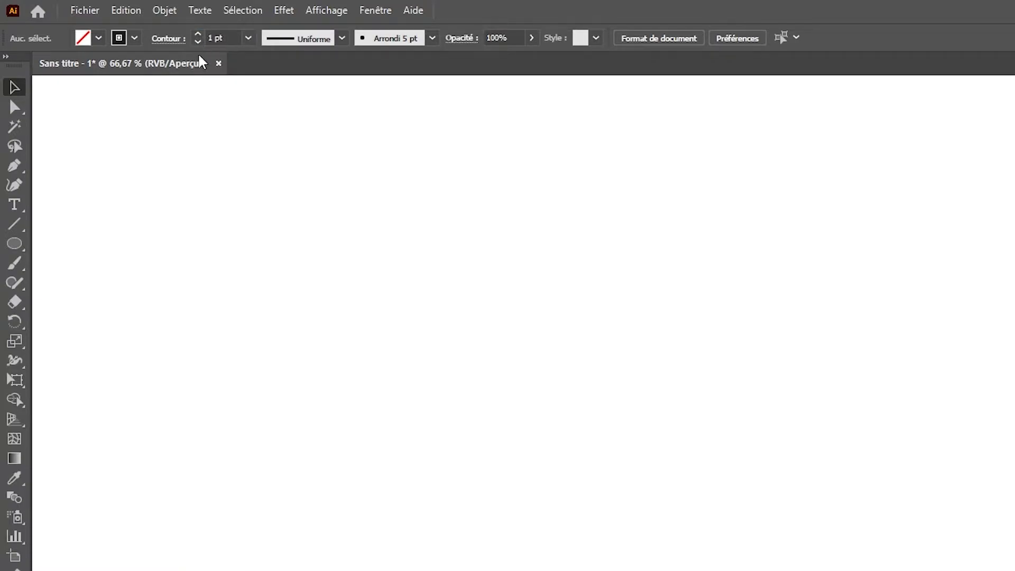
click(135, 38)
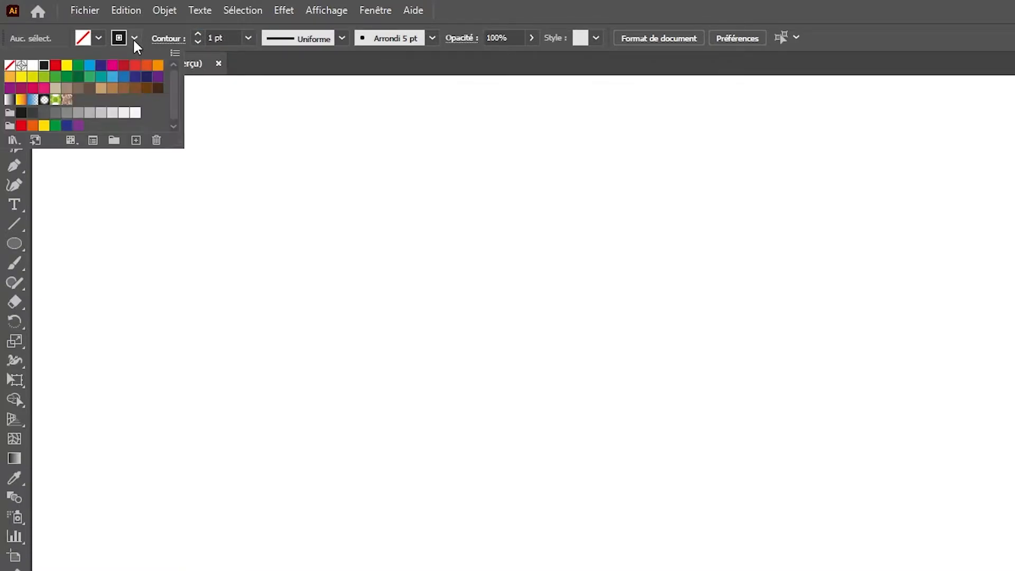
click(10, 65)
click(195, 167)
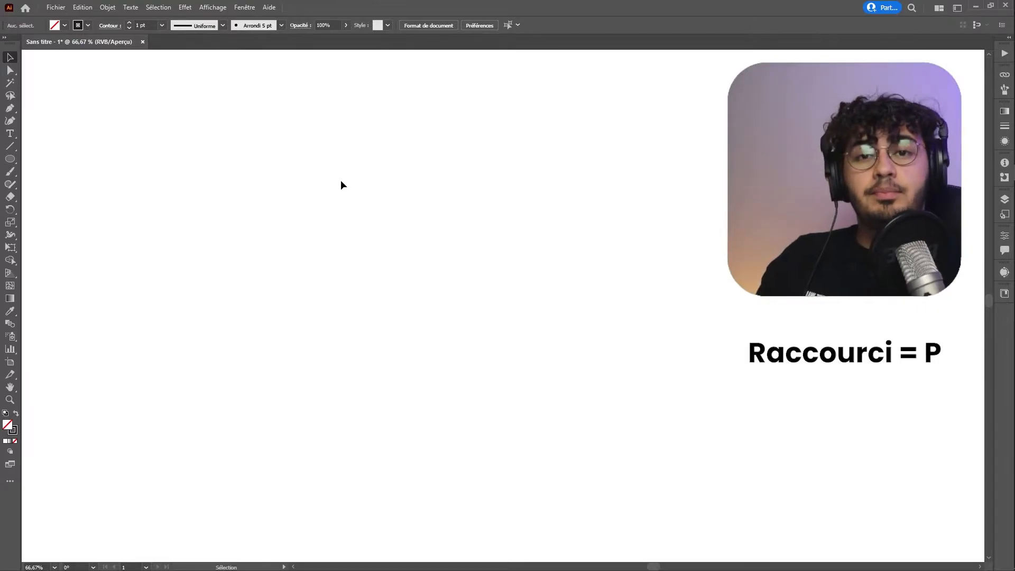
Draw a horizontal-then-diagonal open path with the Pen tool, then select it and delete it.
click(11, 106)
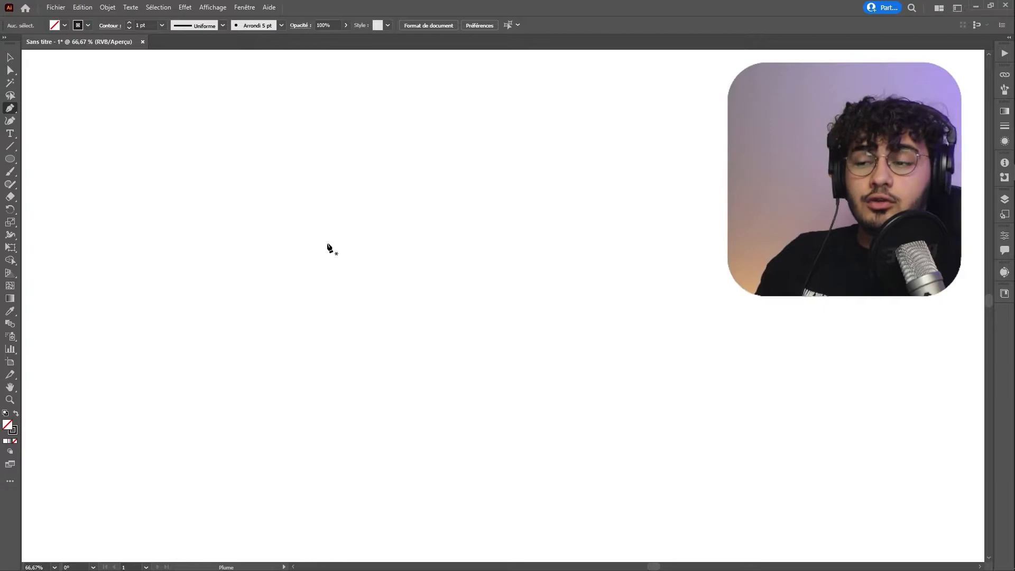
click(306, 386)
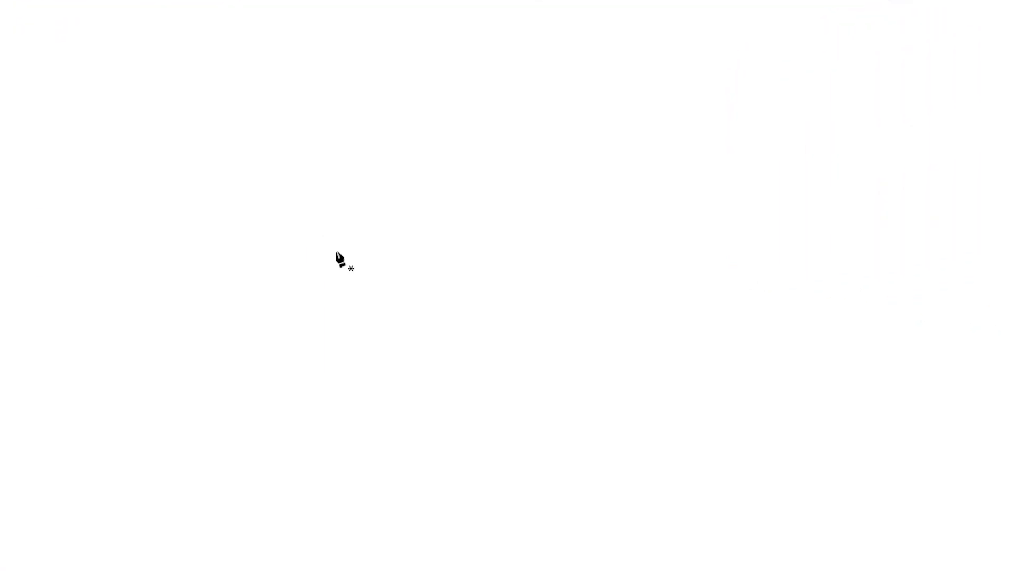
click(680, 251)
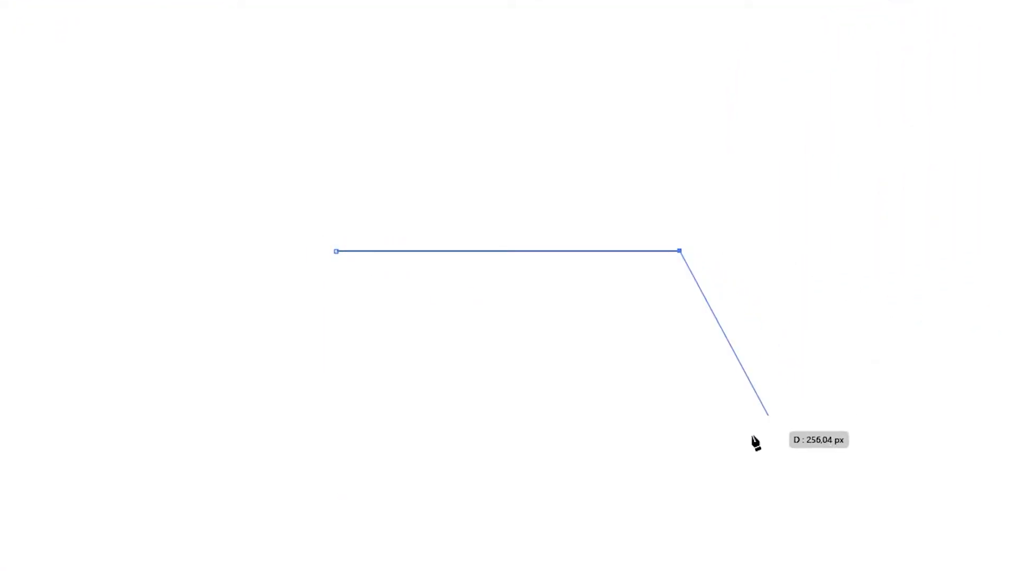
click(792, 479)
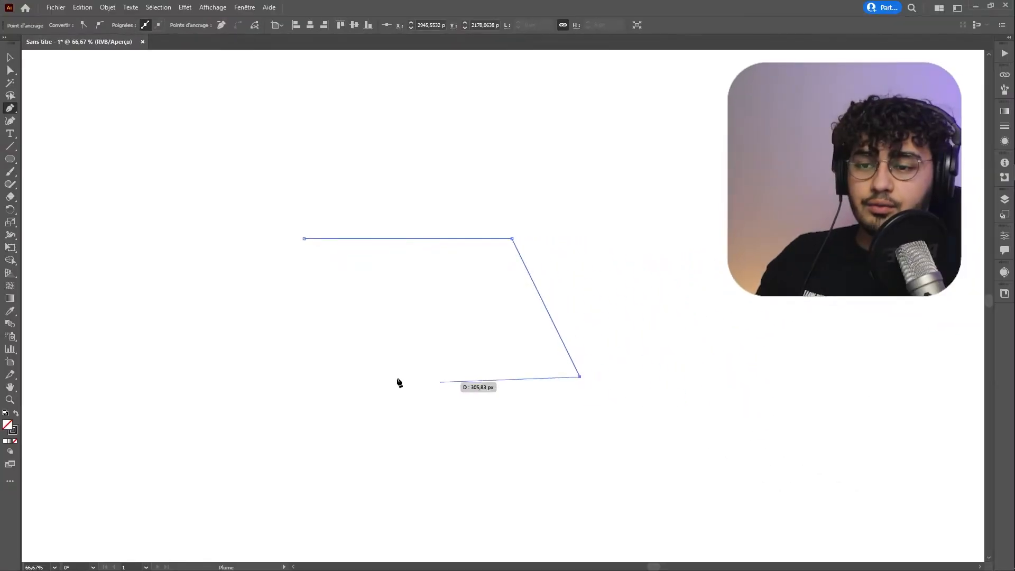
click(347, 366)
click(496, 308)
key(Delete)
Draw an open angular path with the Pen tool: horizontal top, diagonal down, horizontal bottom and a vertical edge.
click(315, 241)
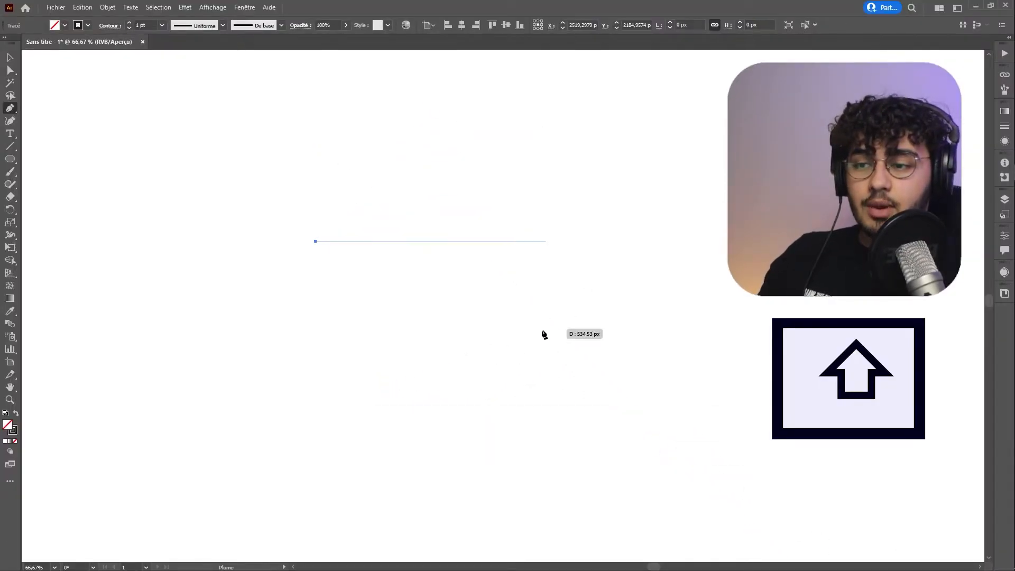
shift+click(494, 258)
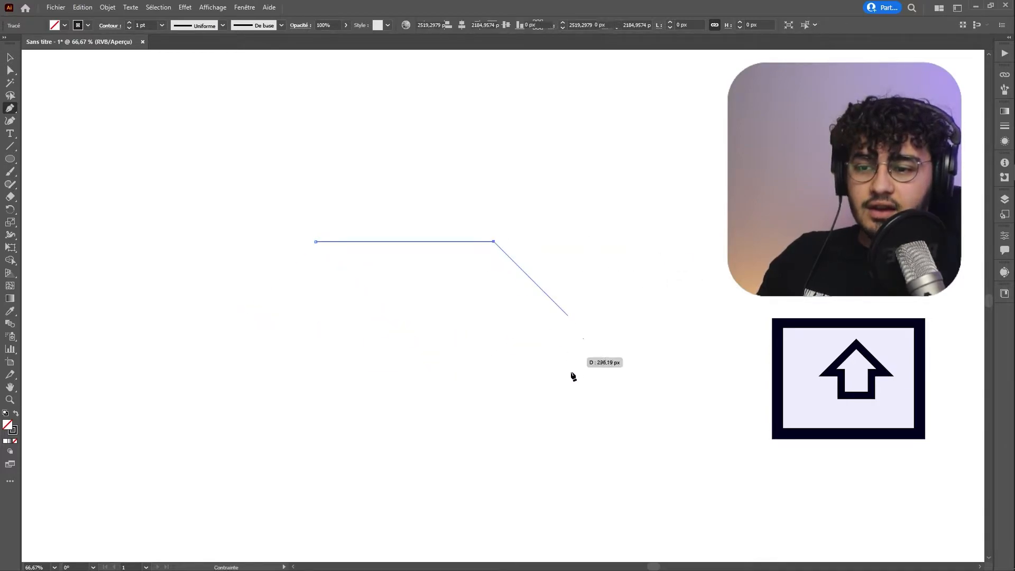
shift+click(642, 396)
shift+click(393, 394)
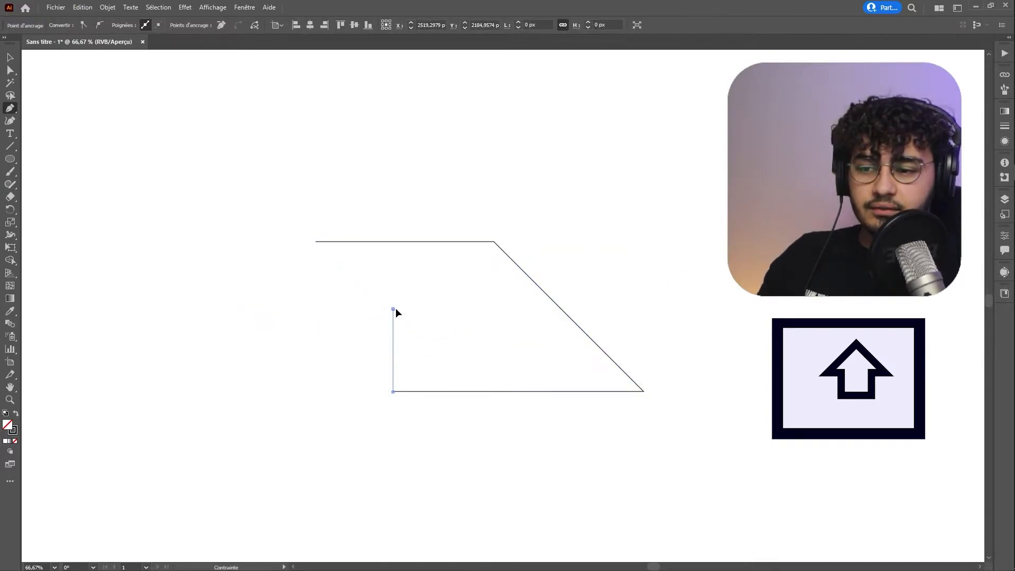
shift+click(395, 309)
Draw a new horizontal path, end it, then add a triangular peak and remove the peak's anchor point.
shift+click(517, 313)
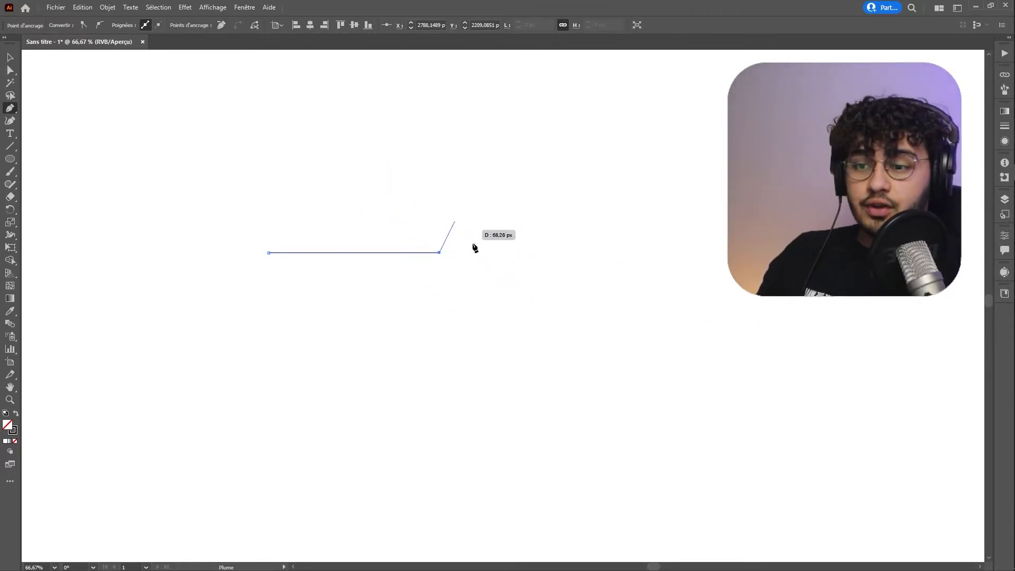
key(Escape)
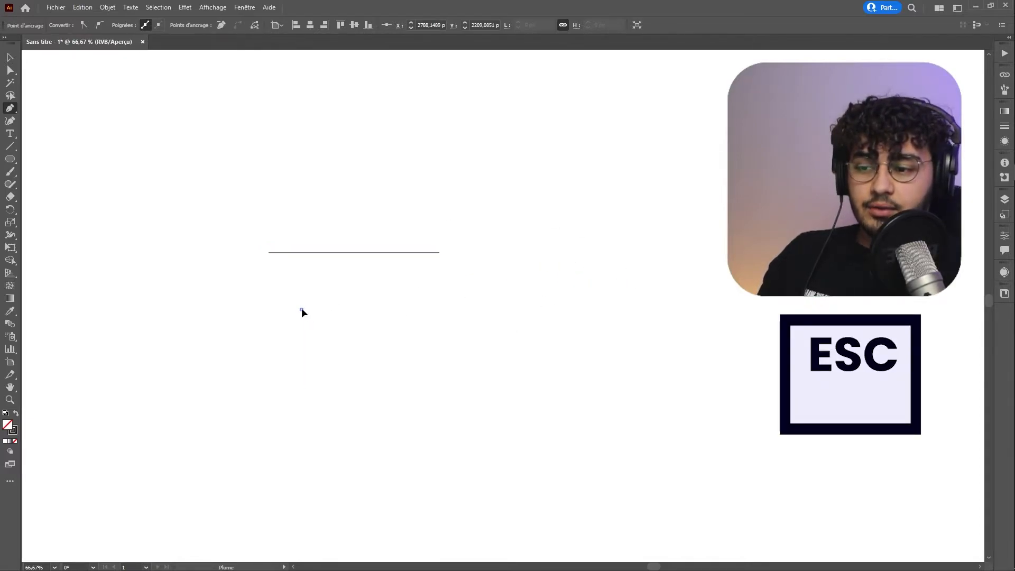
click(301, 310)
click(567, 309)
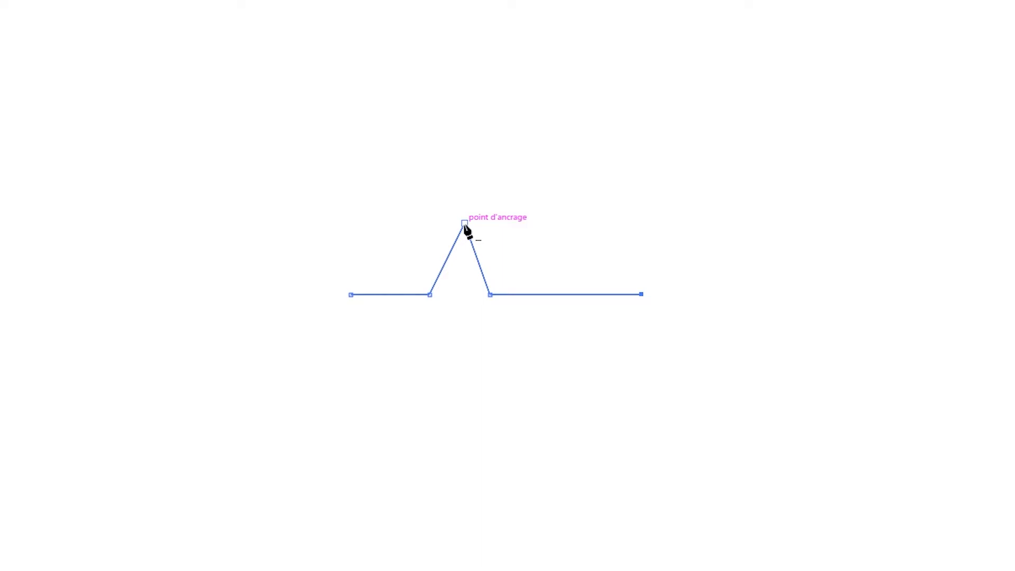
click(464, 223)
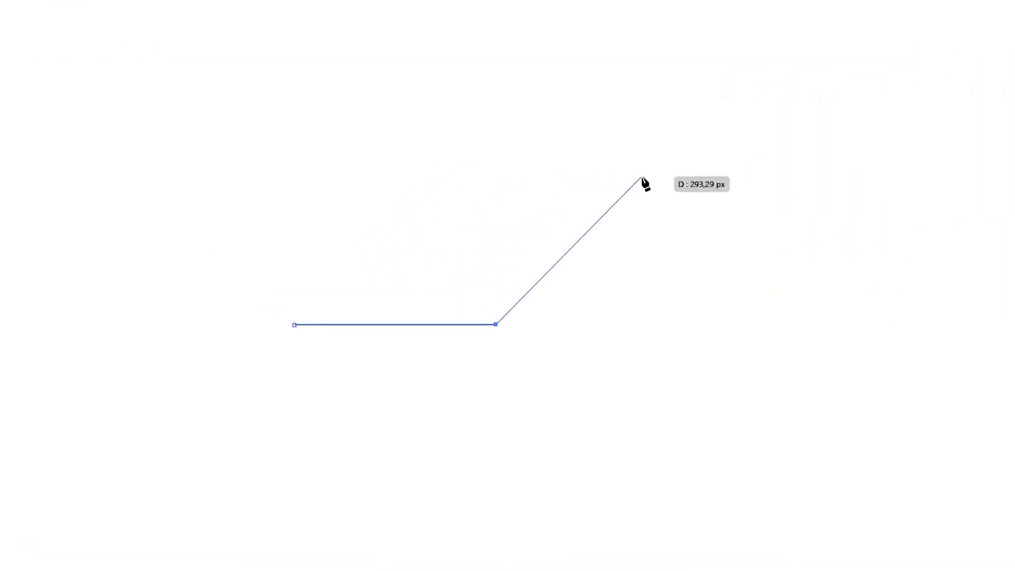
Draw an arch-shaped curve with the Pen tool by dragging out smooth anchor handles.
drag(641, 177, 774, 174)
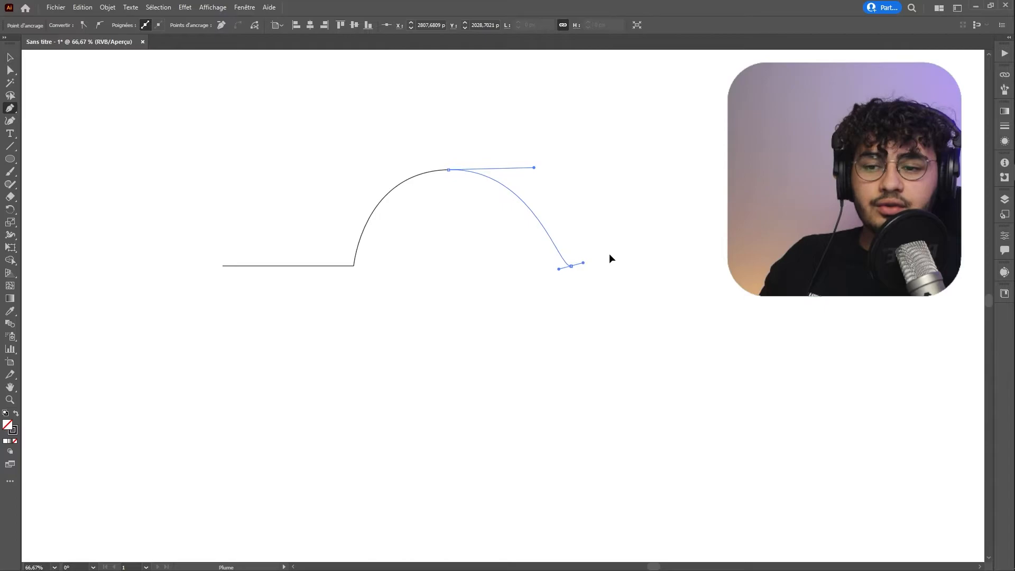
drag(733, 357, 844, 265)
drag(835, 474, 810, 558)
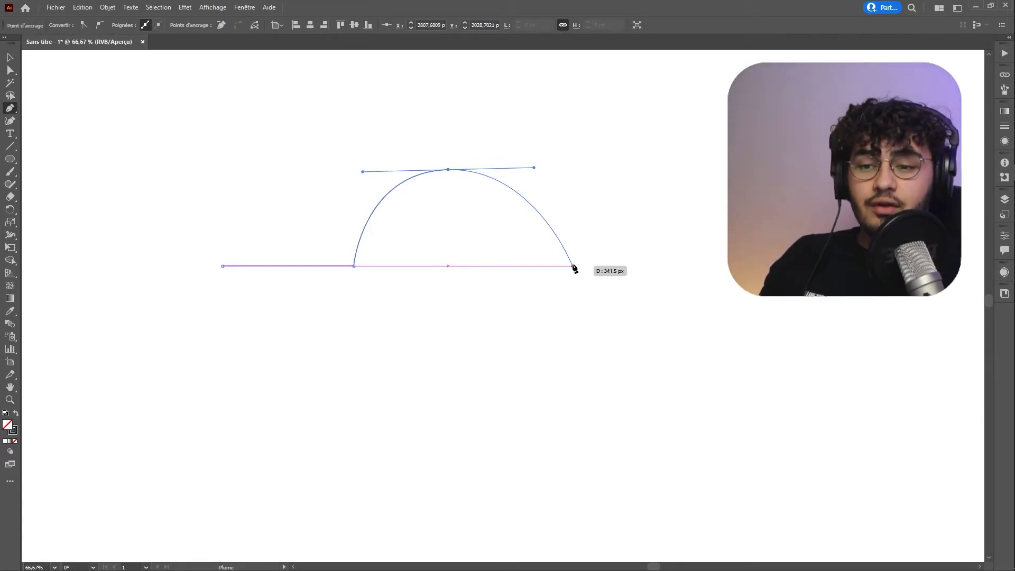
drag(573, 266, 662, 196)
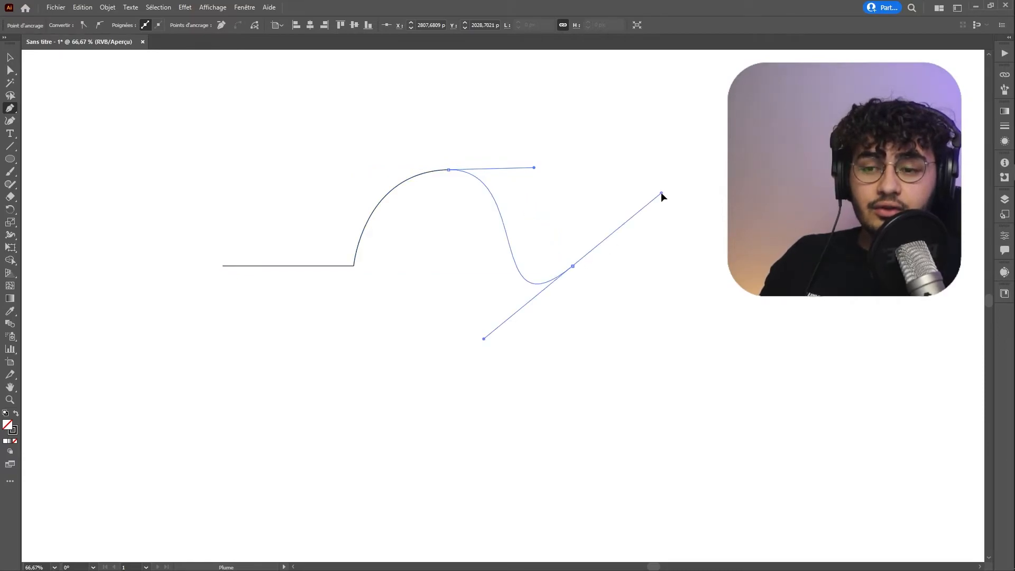
Break the last anchor's handle to send the curve off in a new direction and continue from that anchor.
drag(661, 194, 582, 433)
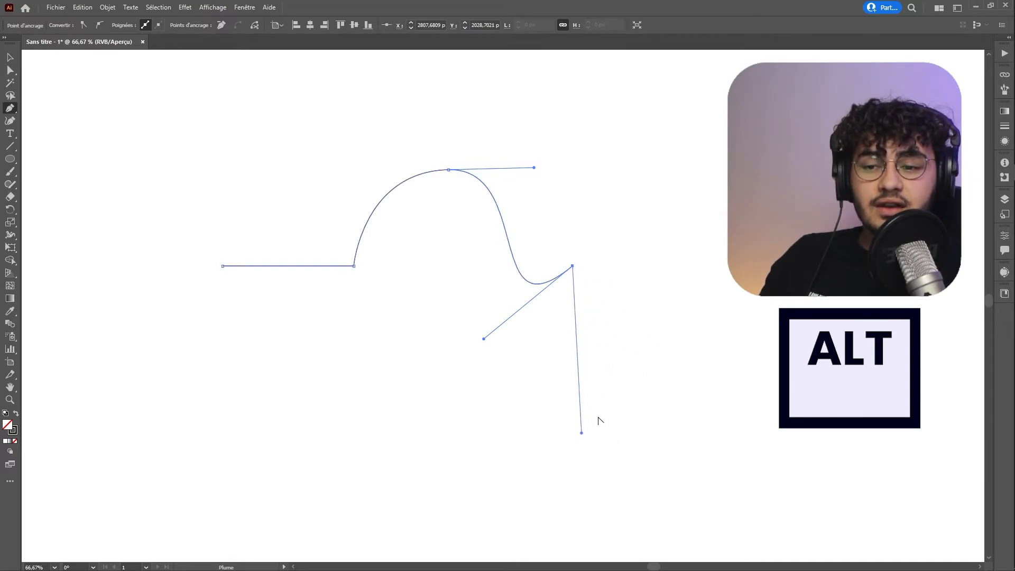
click(401, 411)
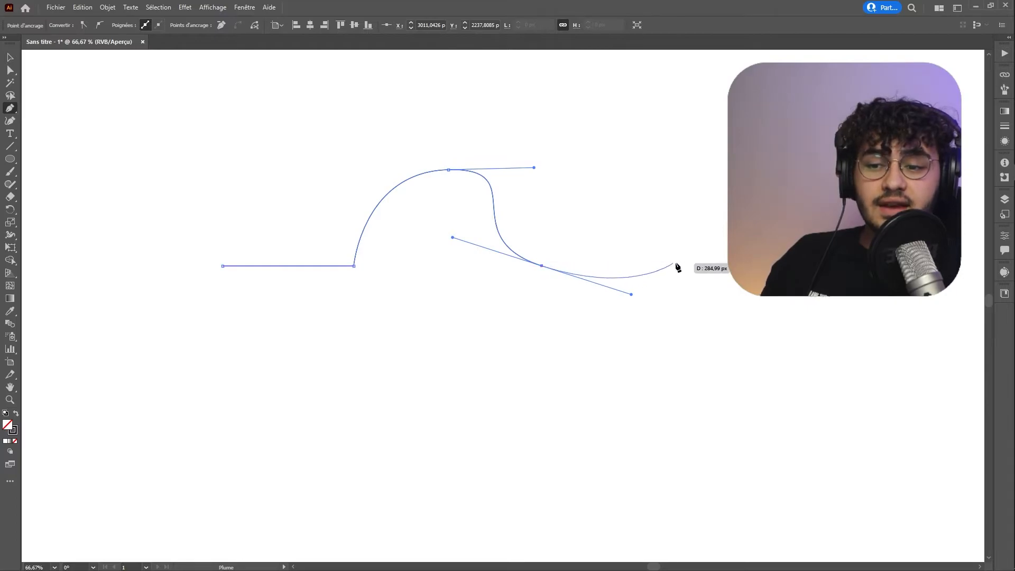
click(542, 266)
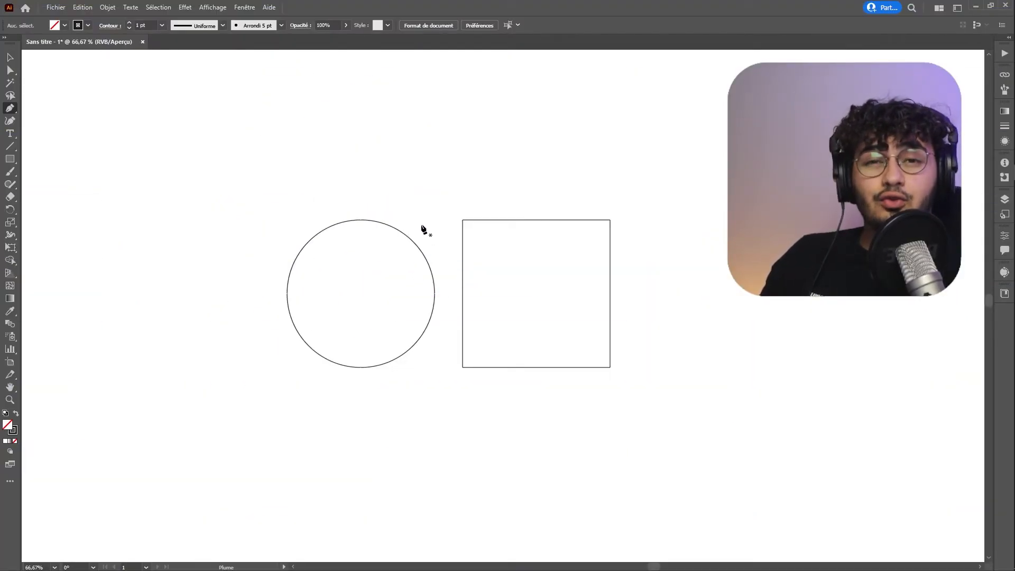
Add an anchor point at the middle of the square's top edge and raise it to form a pointed roof.
click(535, 368)
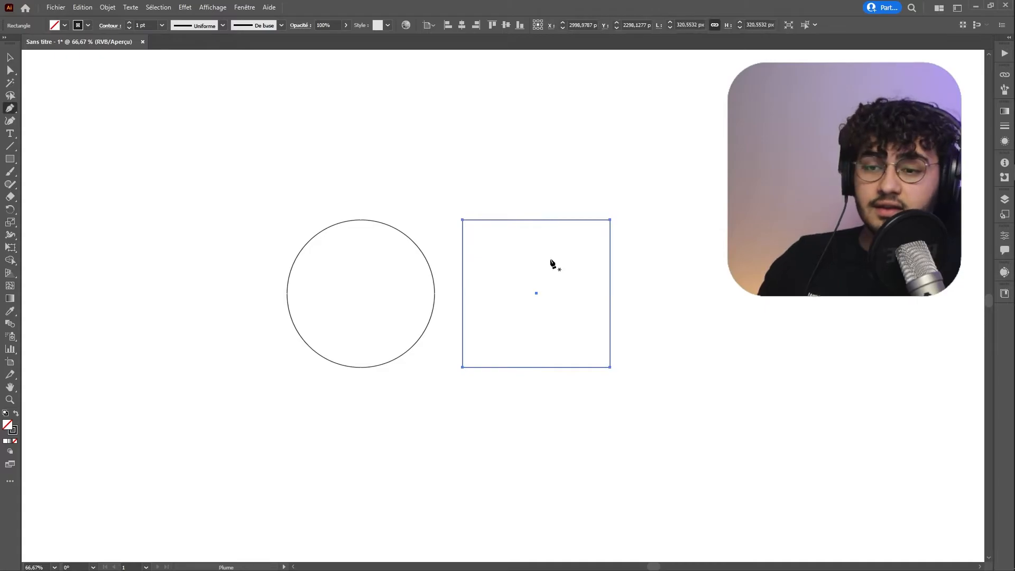
key(p)
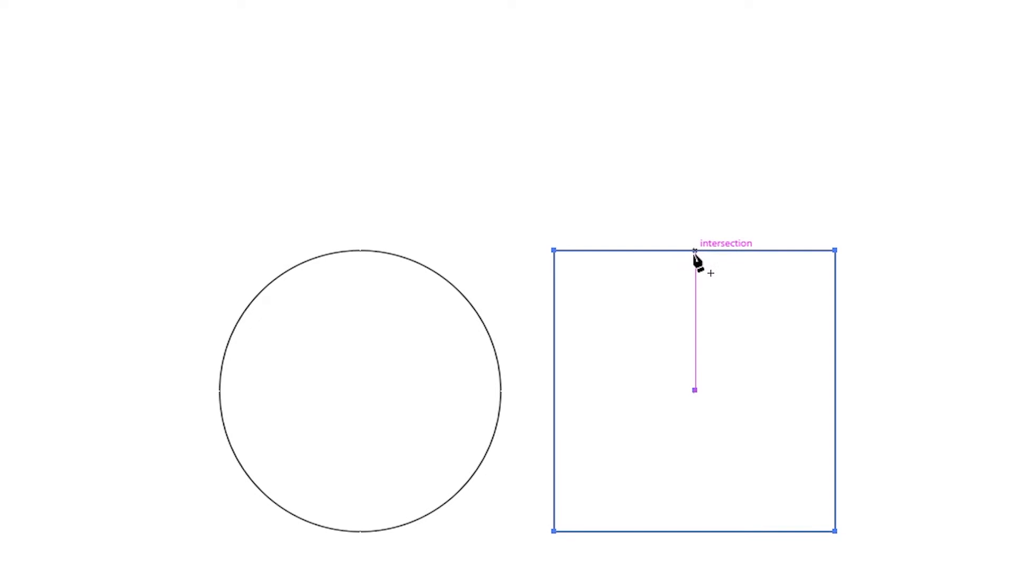
click(695, 251)
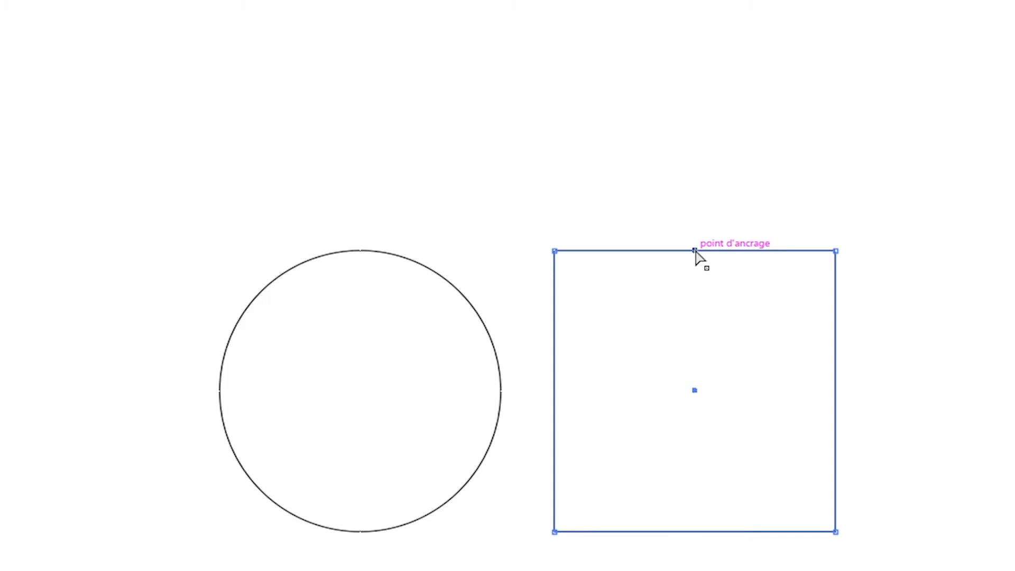
drag(695, 251, 697, 93)
key(v)
click(951, 421)
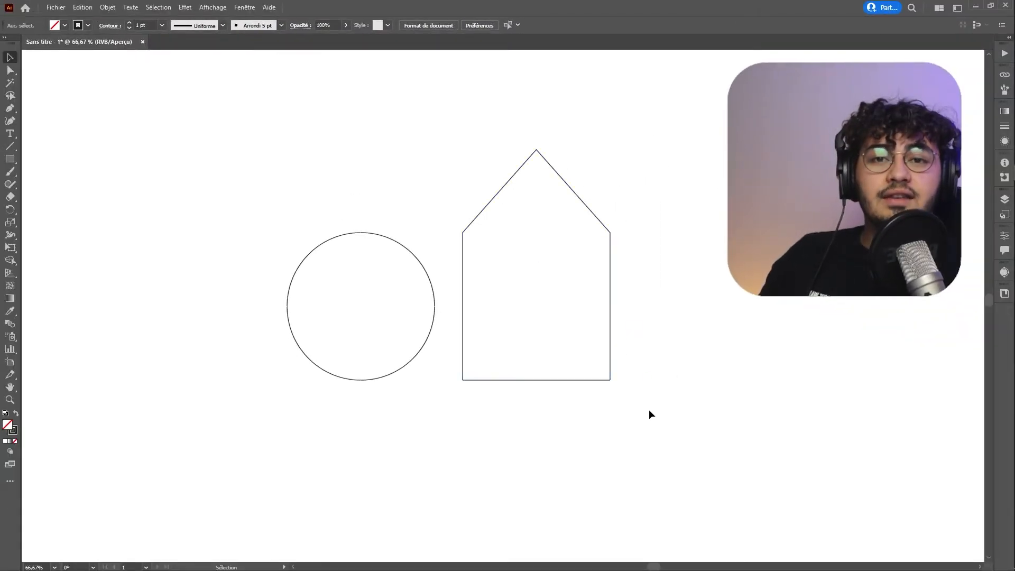
Convert the roof's peak anchor into a smooth point by pulling out its handles.
drag(672, 425, 491, 157)
click(667, 405)
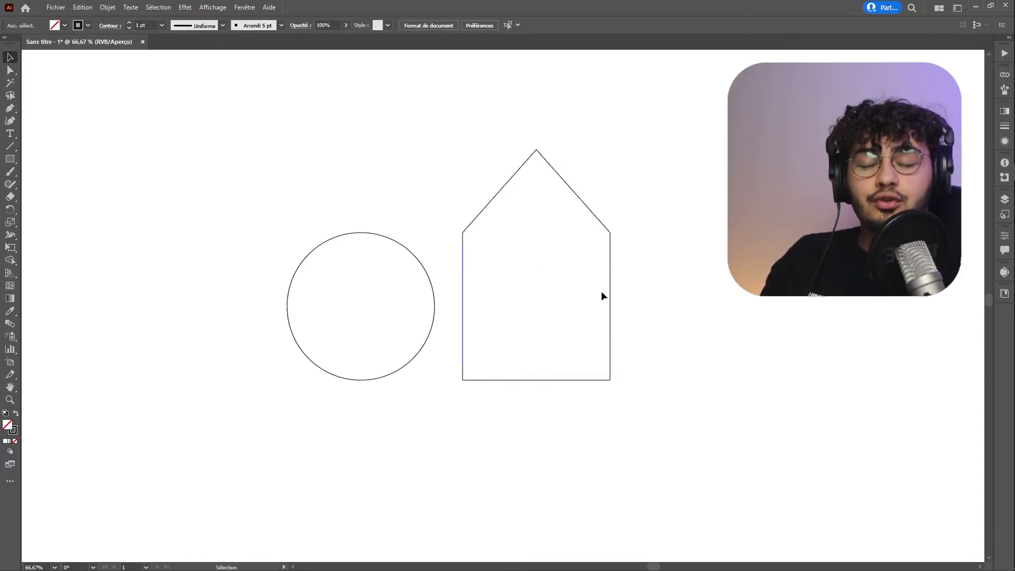
click(601, 133)
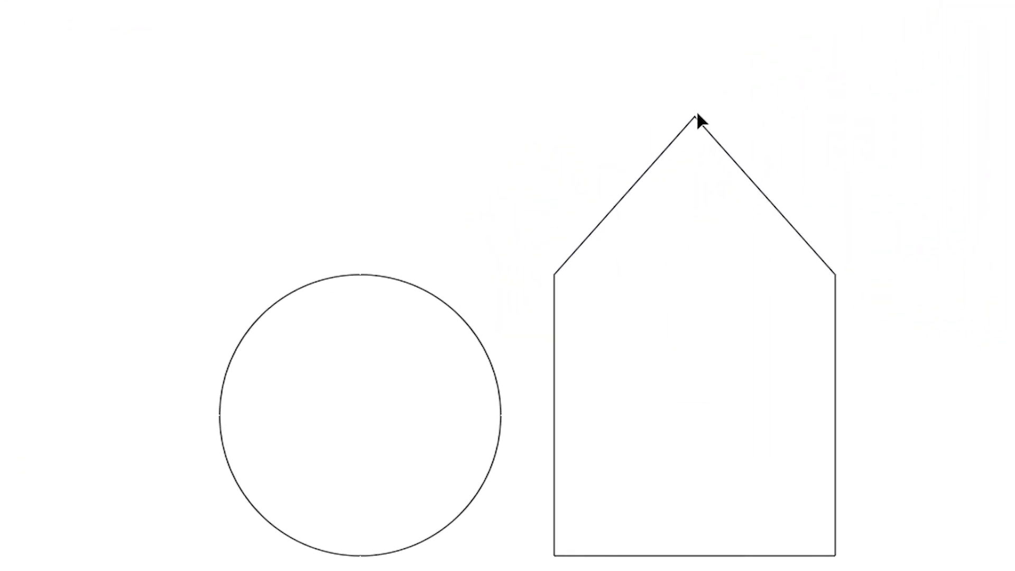
key(a)
click(695, 117)
drag(696, 118, 788, 113)
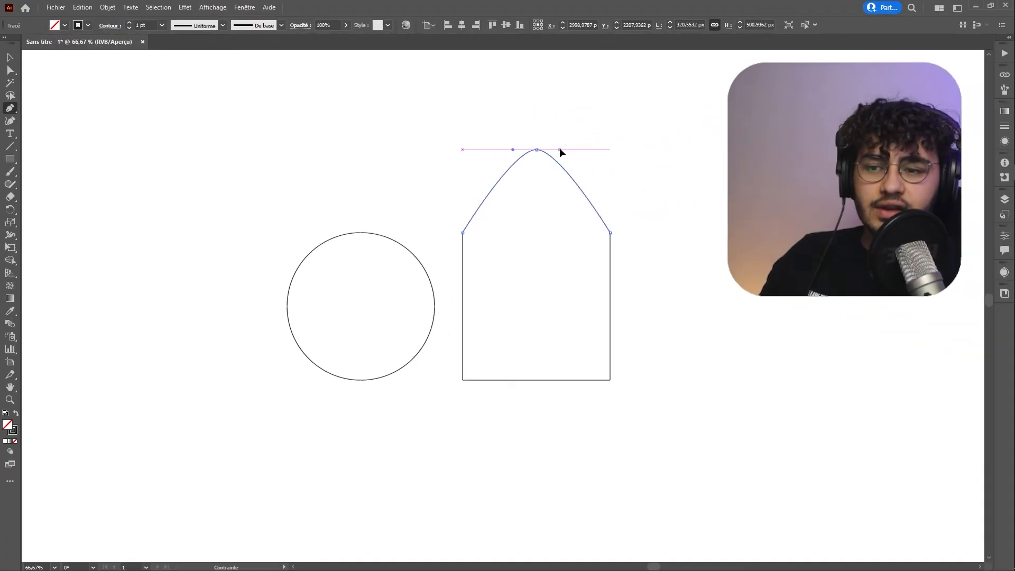
key(v)
click(648, 267)
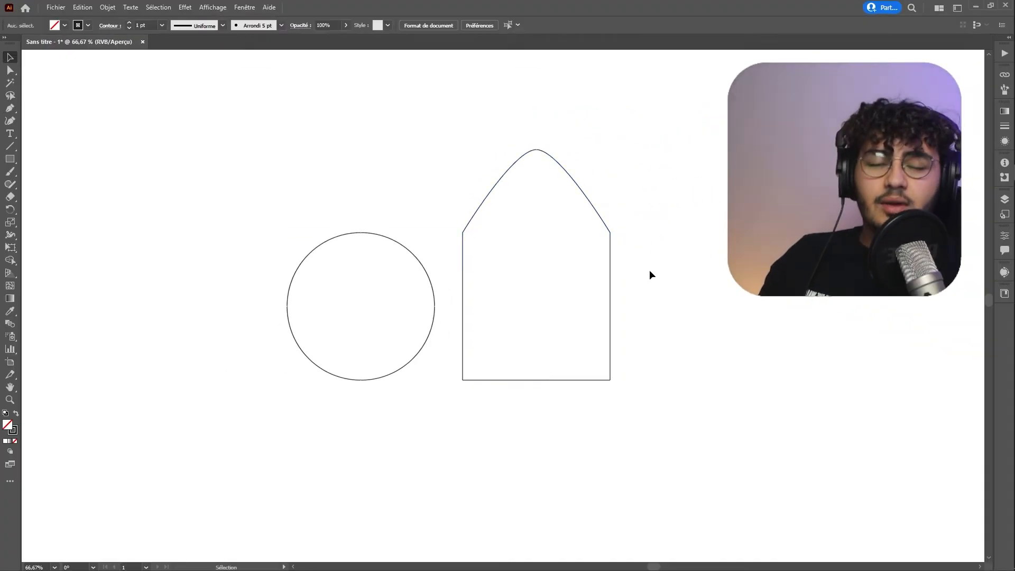
Select the house shape and delete its peak anchor point with the Pen tool.
click(610, 289)
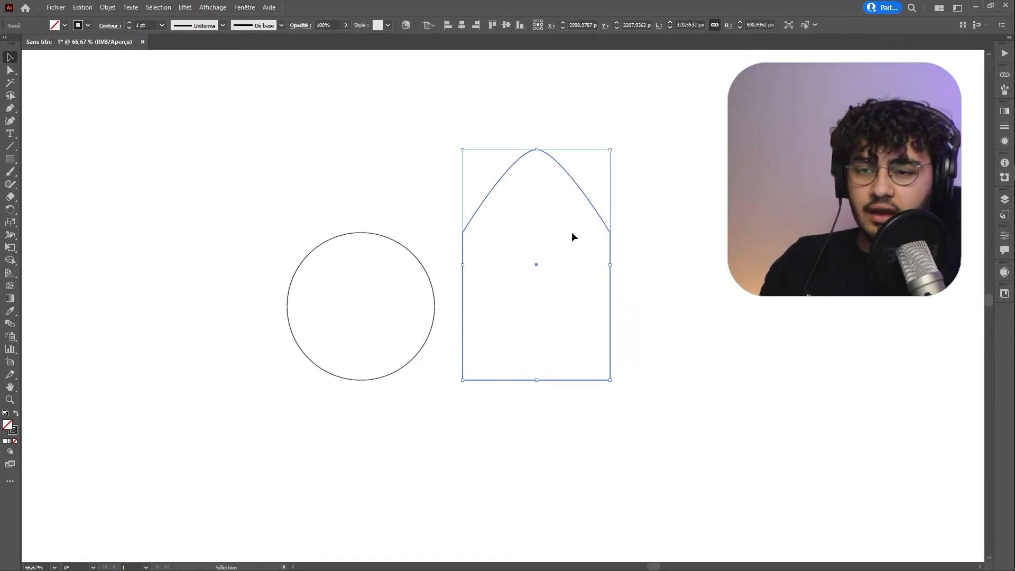
key(p)
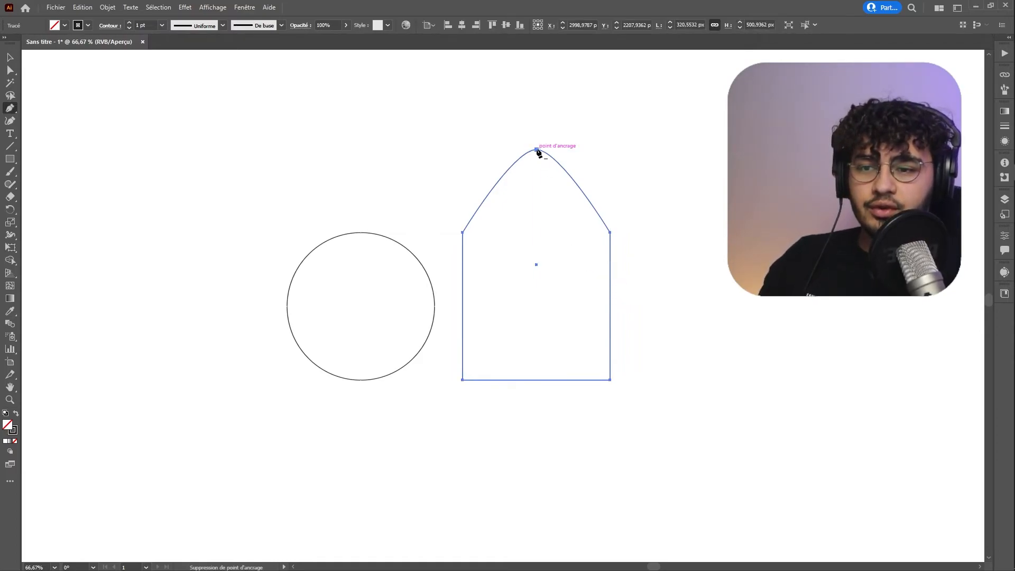
click(537, 152)
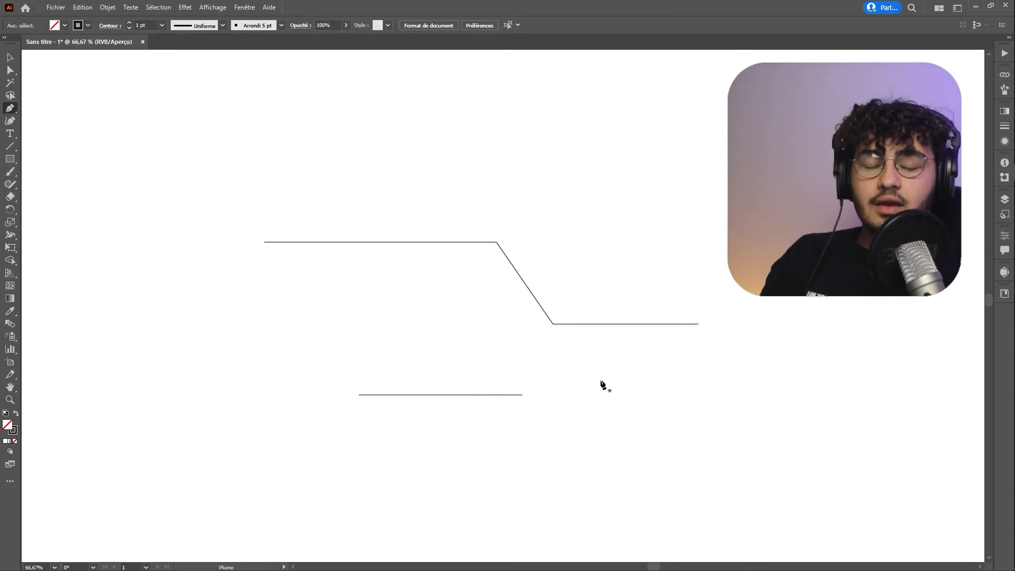
Continue the stepped open path from its right end anchor, adding a new point.
drag(482, 269, 482, 257)
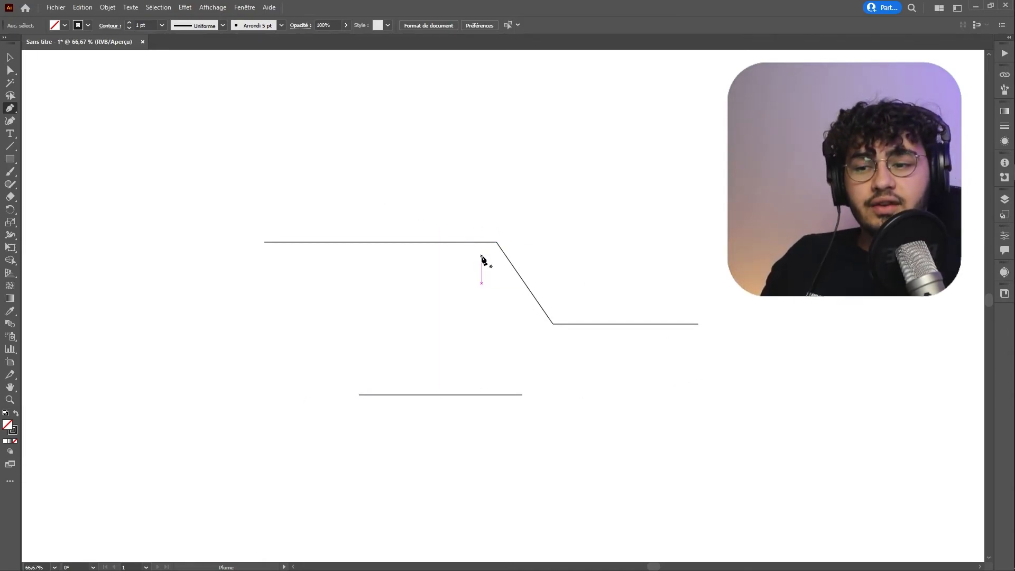
click(698, 325)
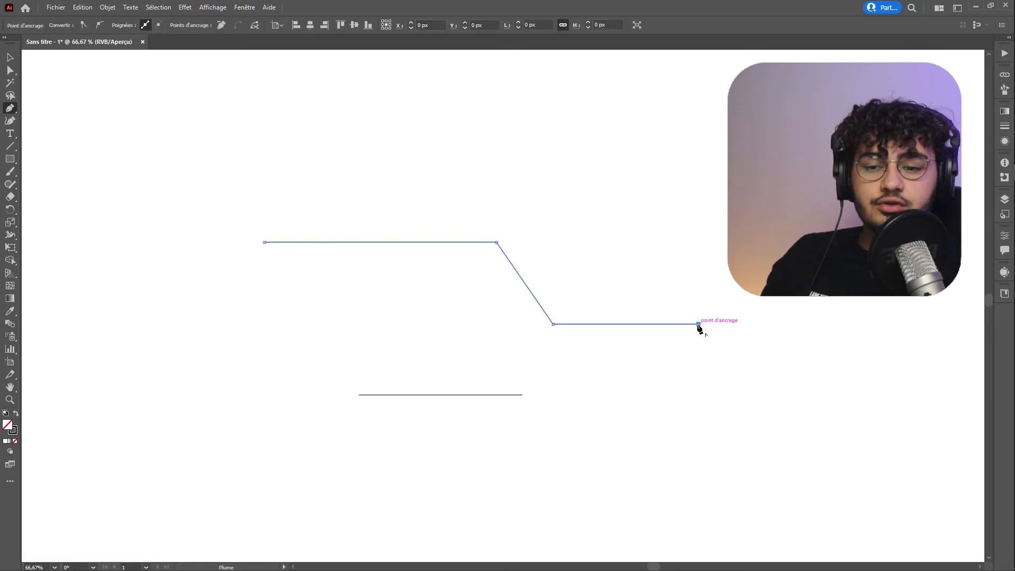
click(825, 441)
Draw a square path with the Pen tool and close it on its starting anchor, then switch to the Selection tool.
drag(656, 180, 735, 70)
drag(889, 303, 683, 346)
drag(609, 210, 637, 56)
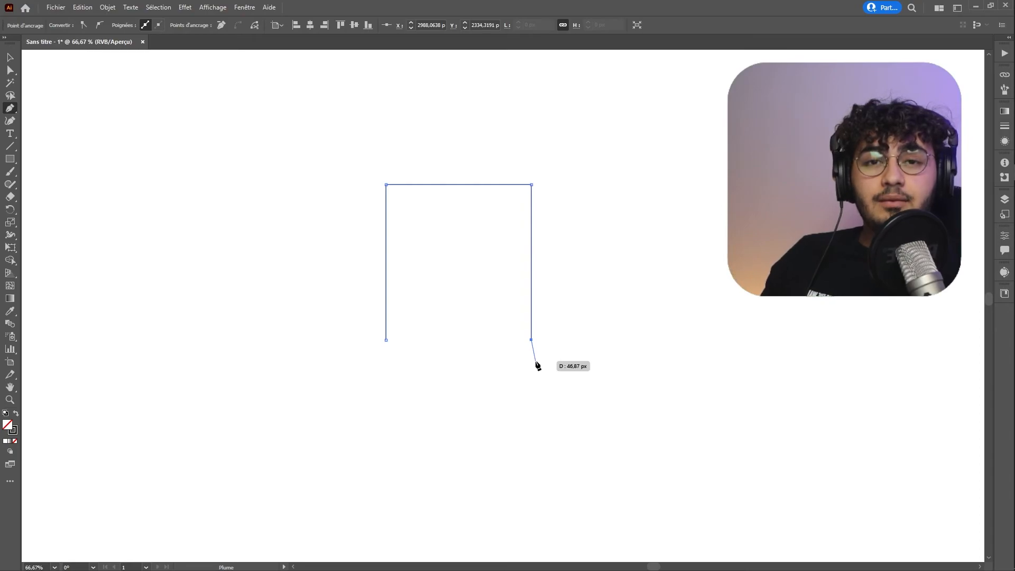
click(387, 341)
key(v)
drag(518, 345, 391, 402)
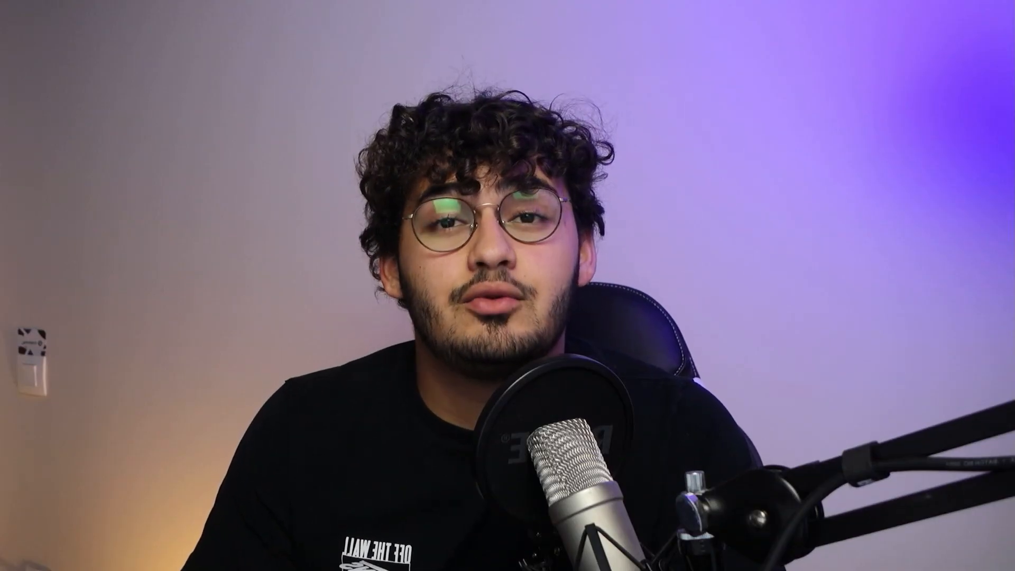